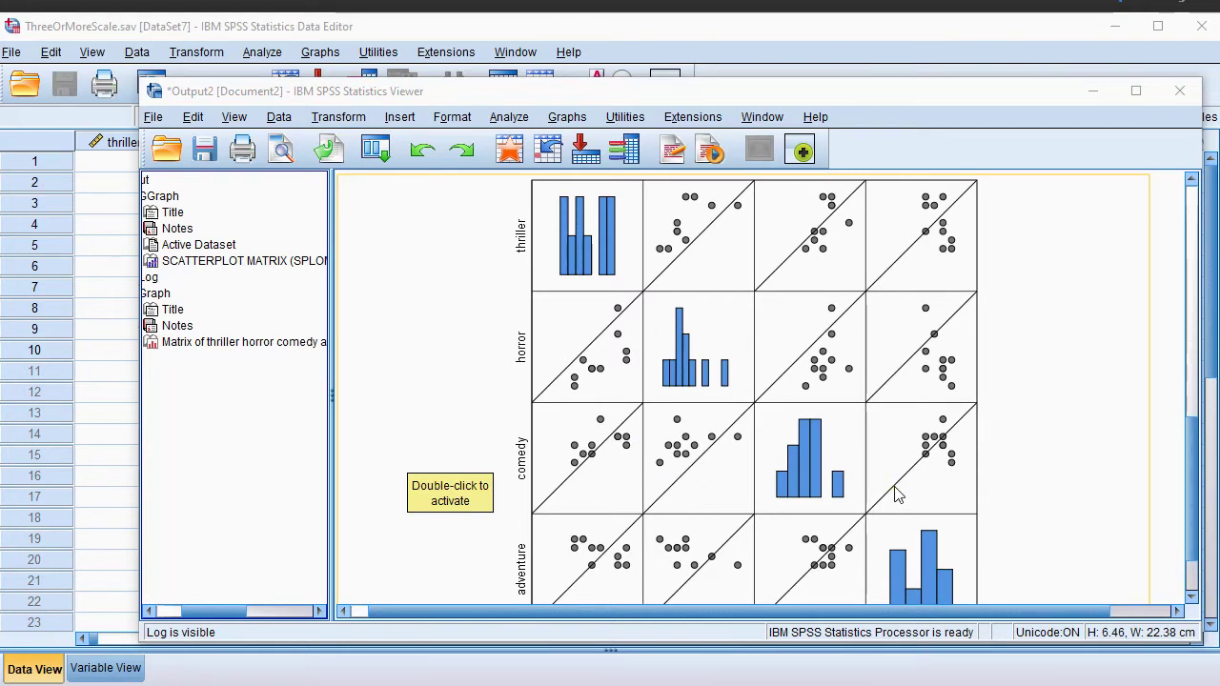
Deselect the old scatterplot matrix and bring the ThreeOrMoreScale.sav Data Editor to the front.
{"action": "left_click", "coordinate": [622, 90]}
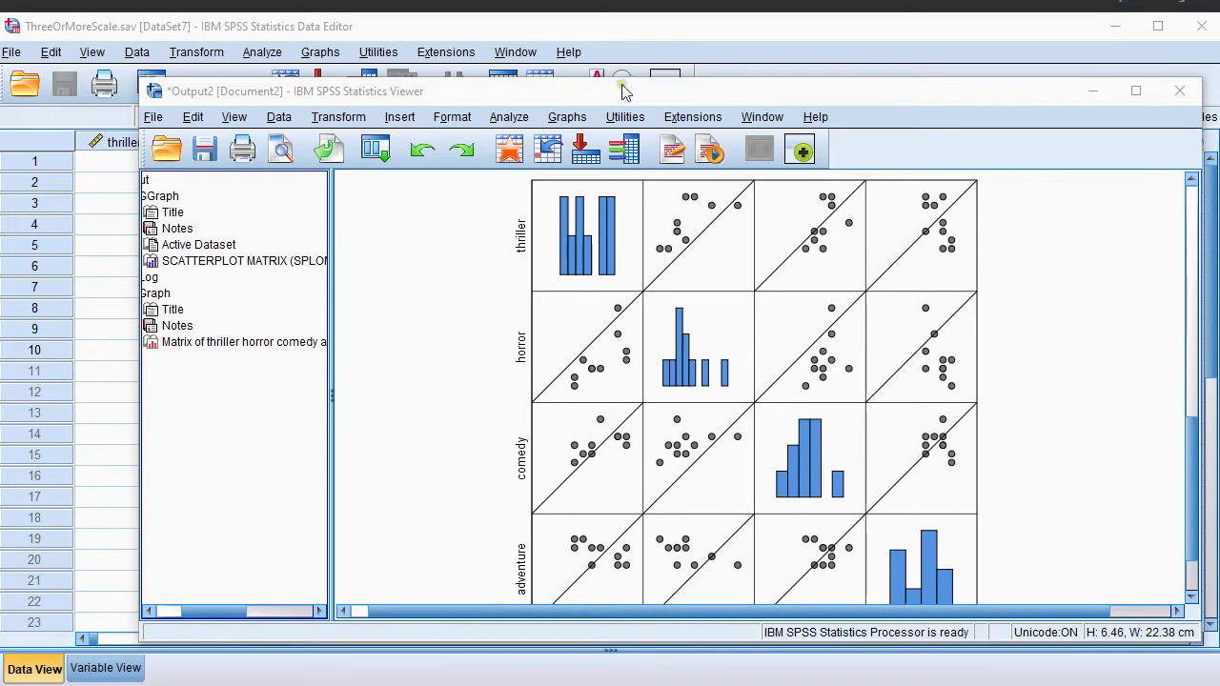
{"action": "left_click", "coordinate": [580, 25]}
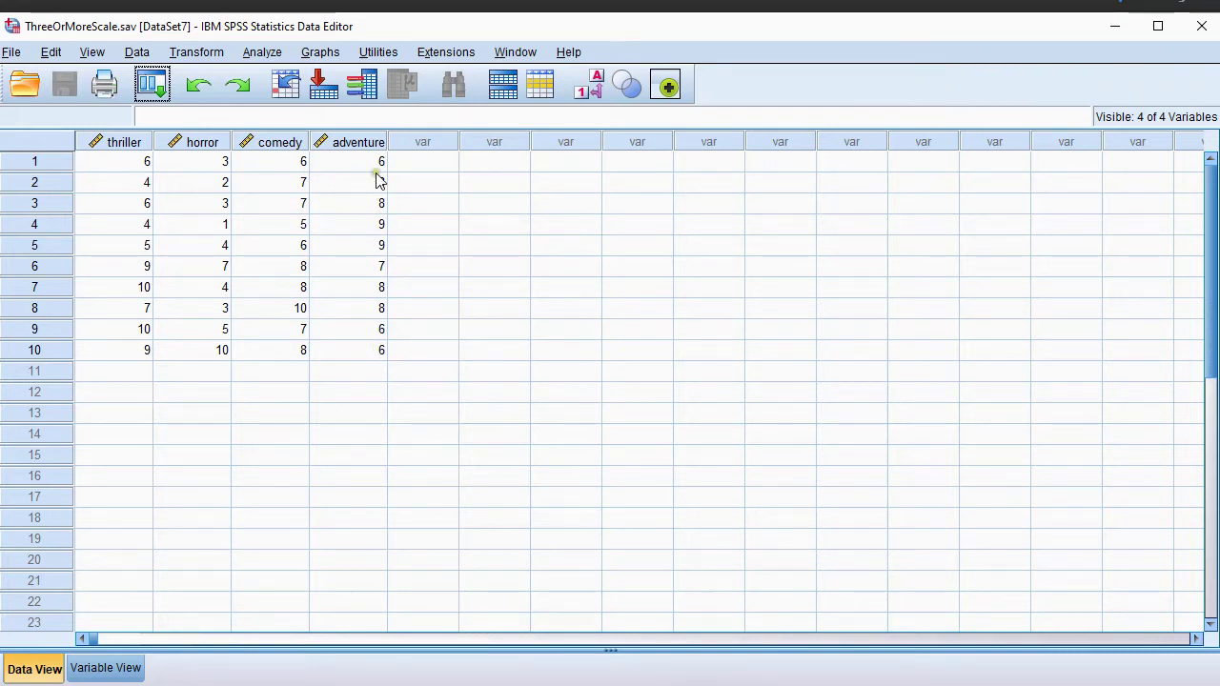
Open a reset Chart Builder and choose Scatterplot Matrix from the Scatter/Dot gallery.
{"action": "left_click", "coordinate": [324, 53]}
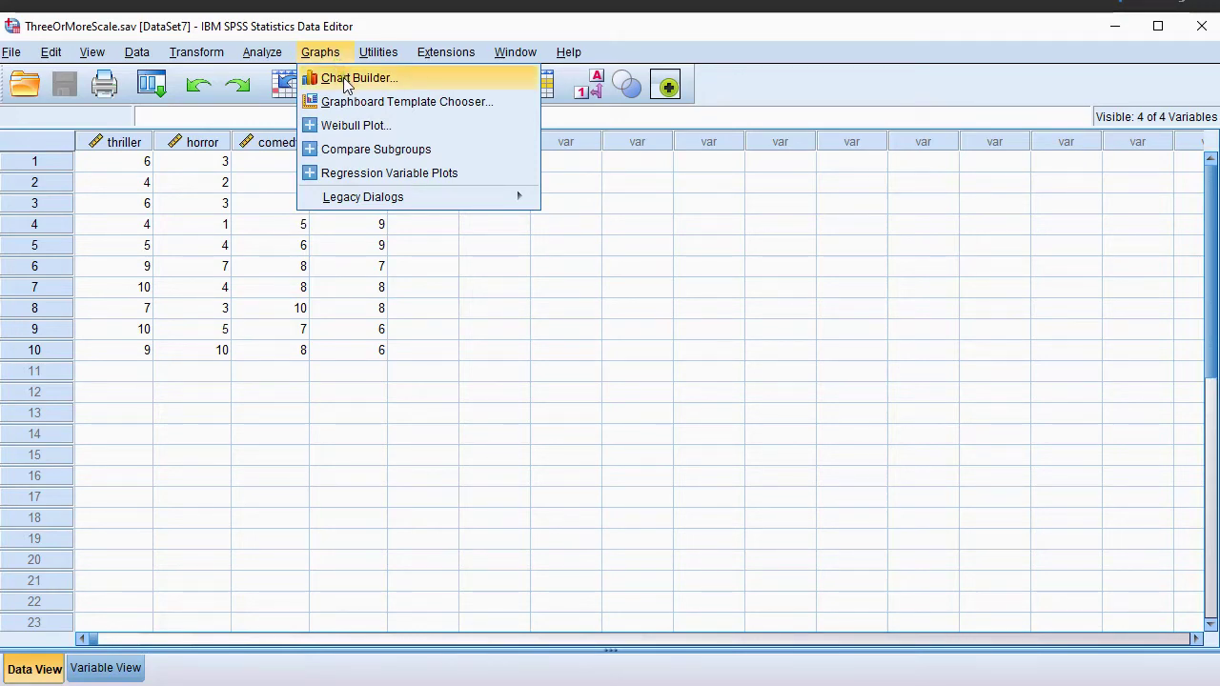
{"action": "left_click", "coordinate": [343, 77]}
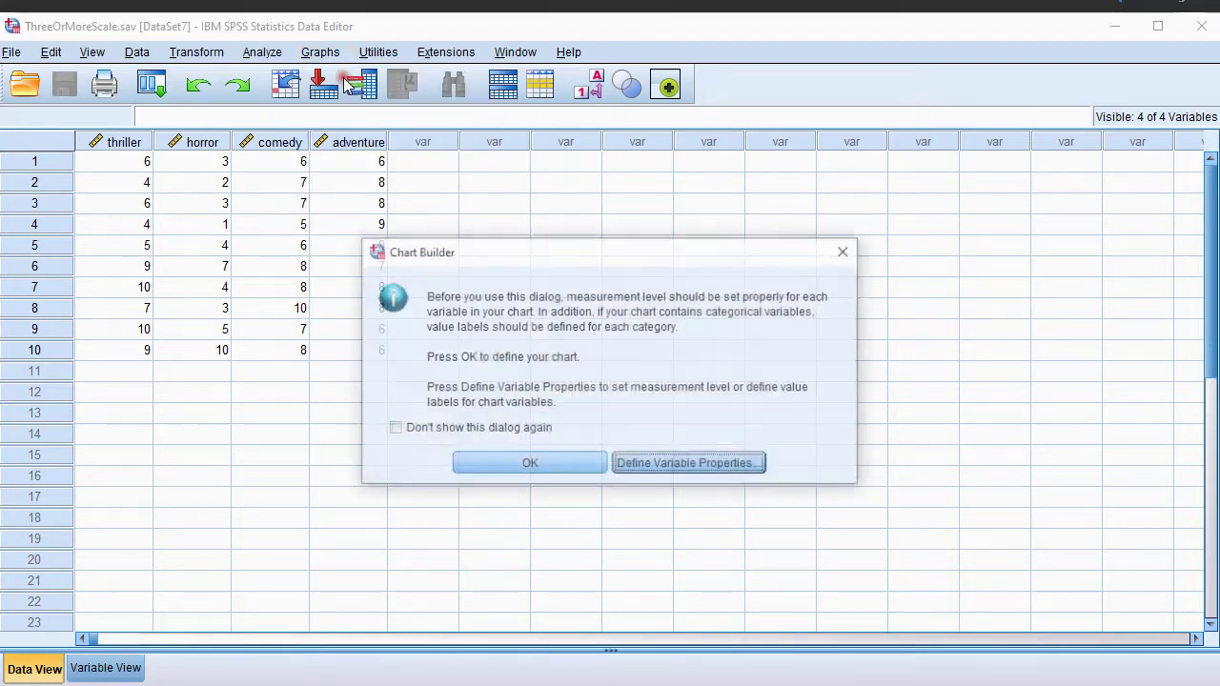
{"action": "left_click", "coordinate": [539, 465]}
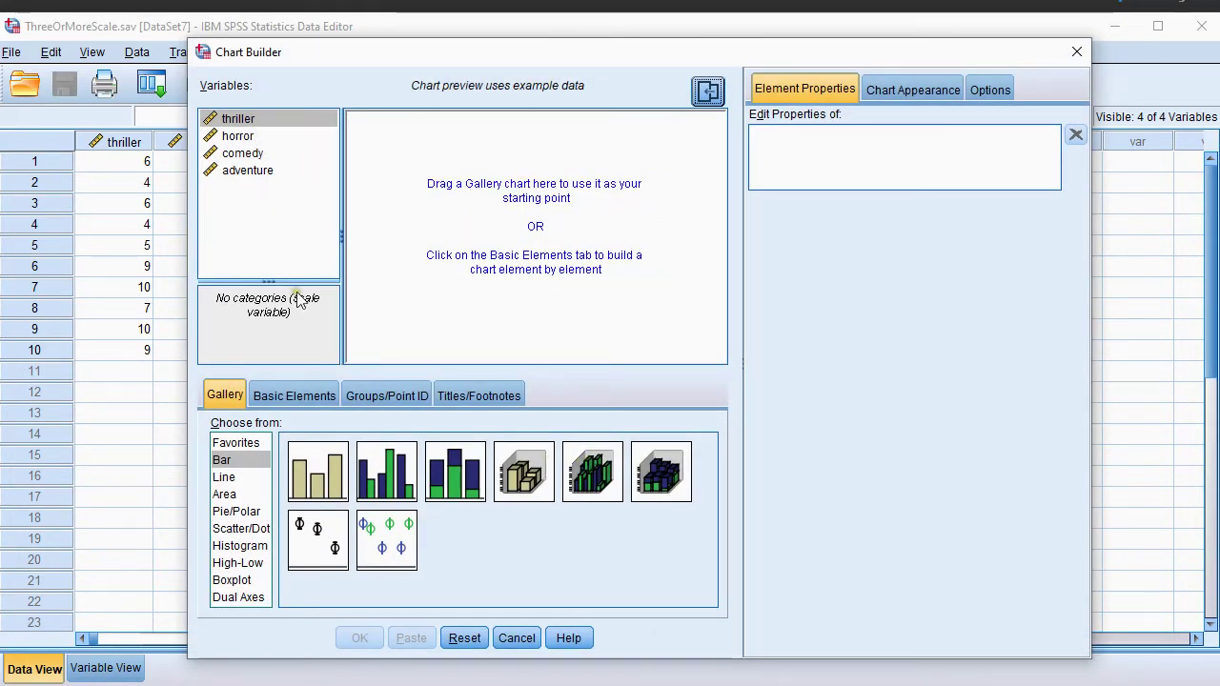
{"action": "left_click", "coordinate": [461, 635]}
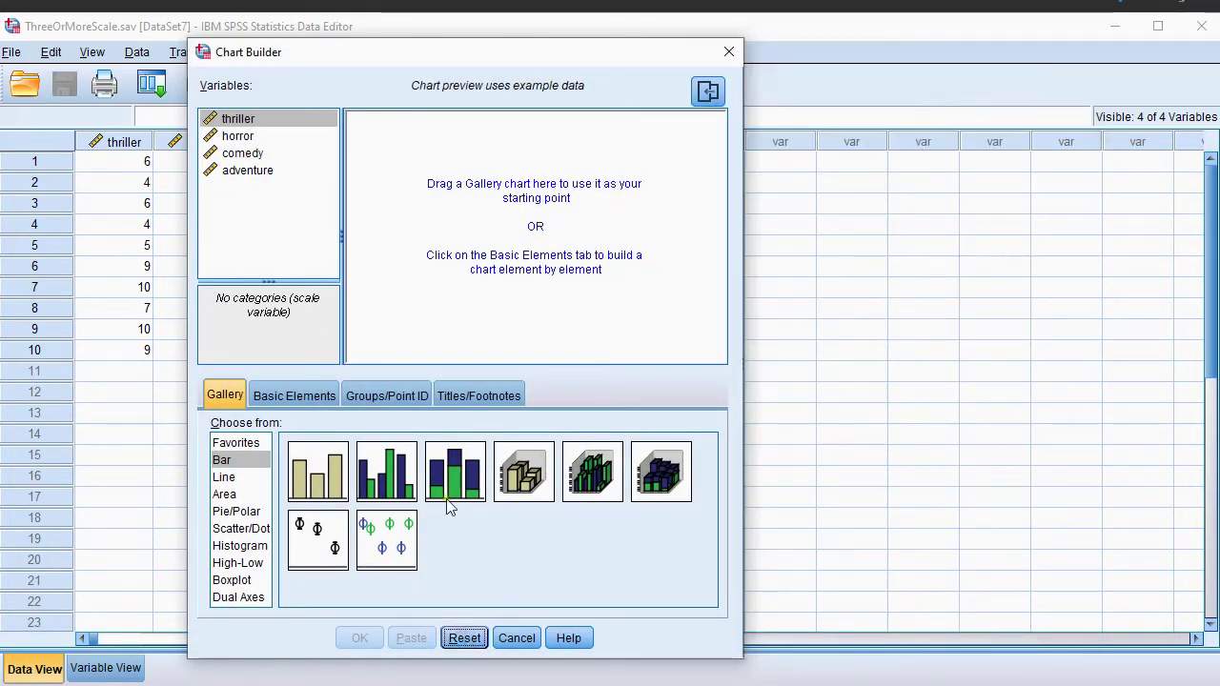
{"action": "left_click", "coordinate": [229, 396]}
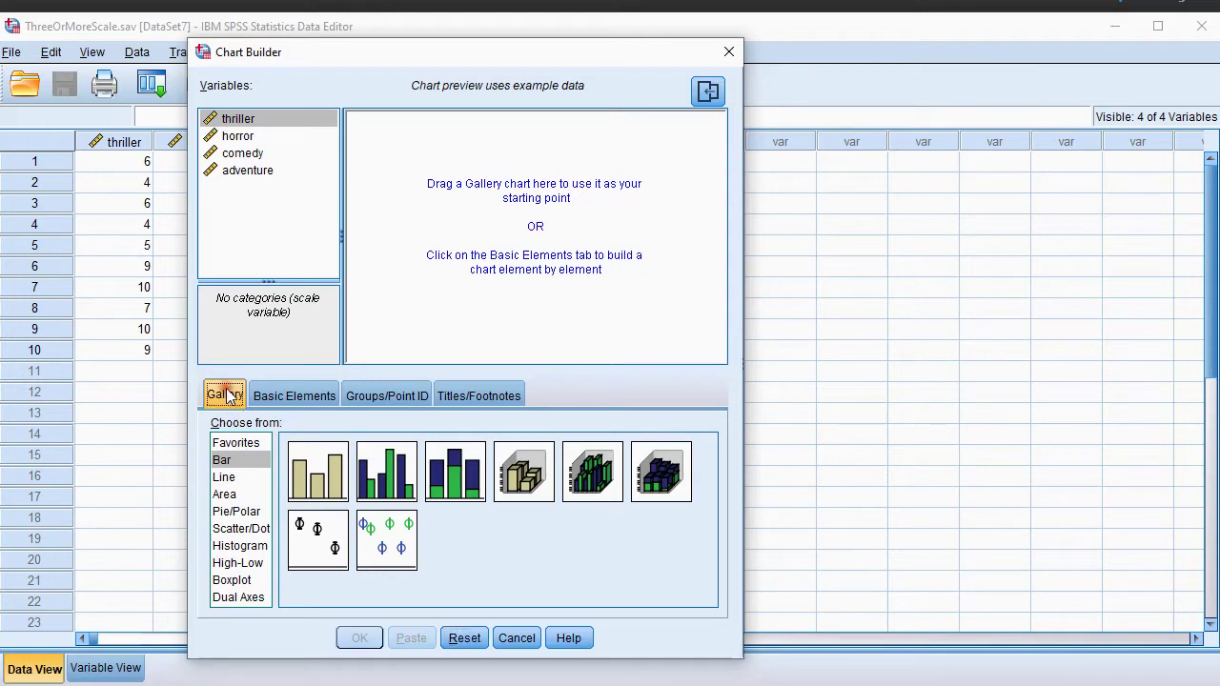
{"action": "left_click", "coordinate": [254, 531]}
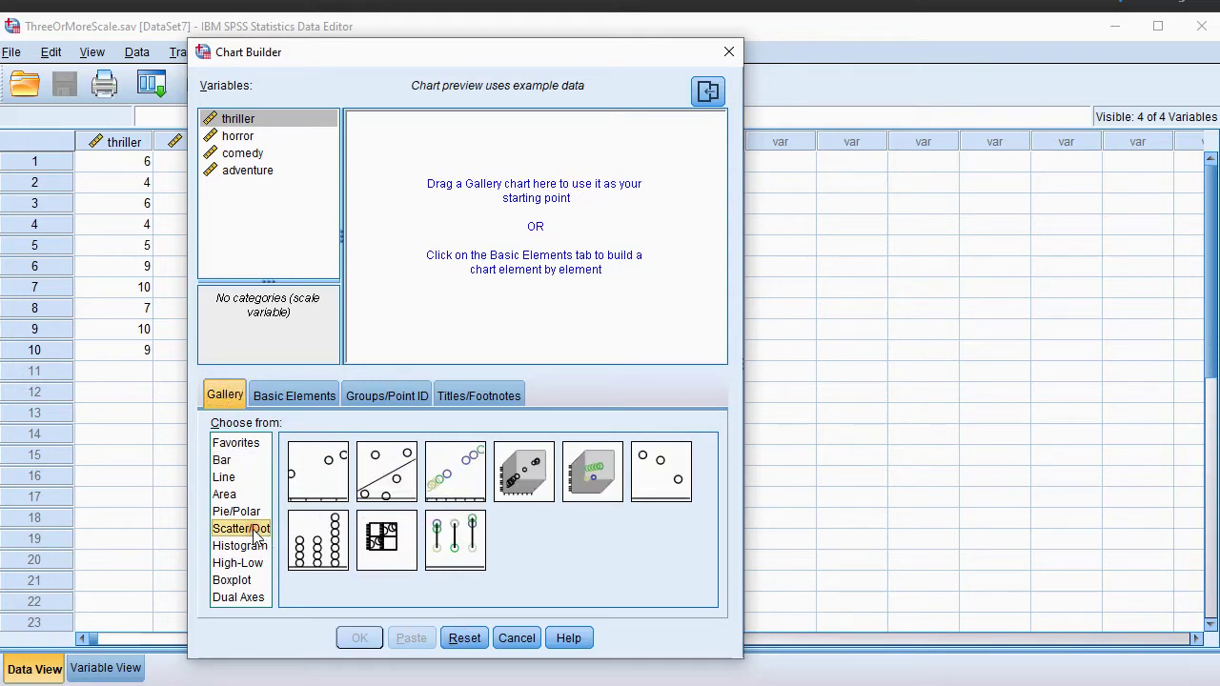
{"action": "left_click", "coordinate": [394, 551]}
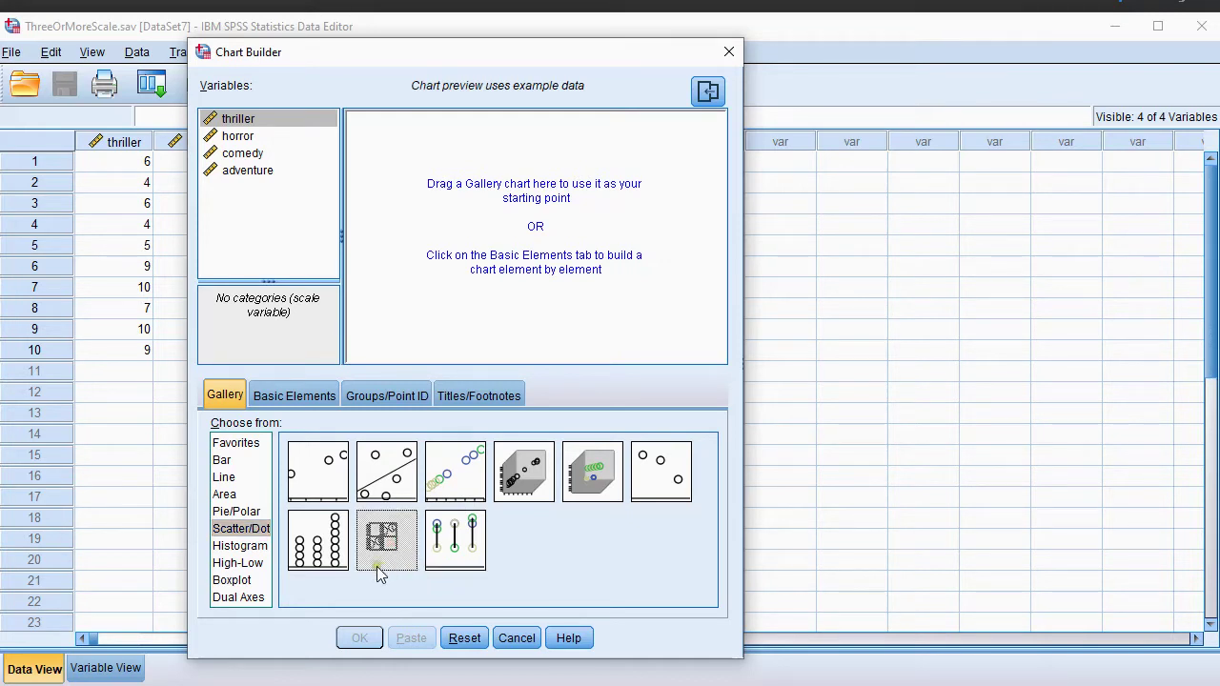
Build a Scatterplot Matrix of thriller, horror, comedy and adventure and generate it.
{"action": "left_click_drag", "start_coordinate": [377, 567], "coordinate": [517, 233]}
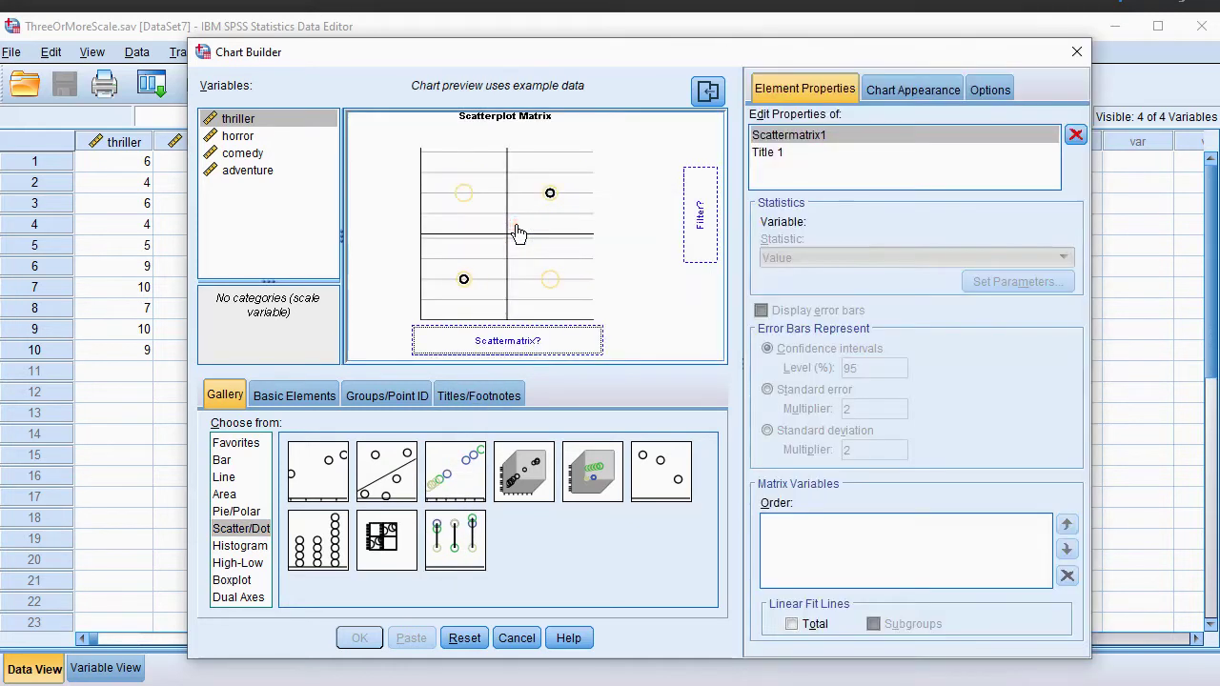
{"action": "left_click", "coordinate": [248, 171], "text": "shift"}
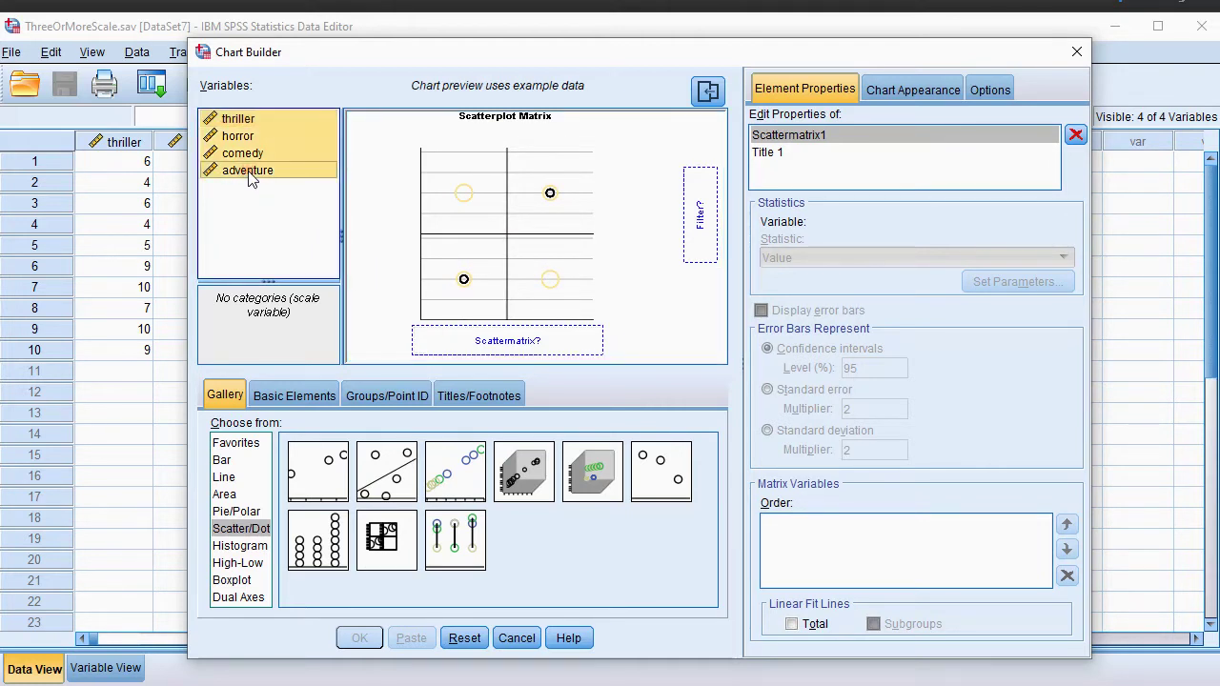
{"action": "left_click_drag", "start_coordinate": [249, 174], "coordinate": [563, 345]}
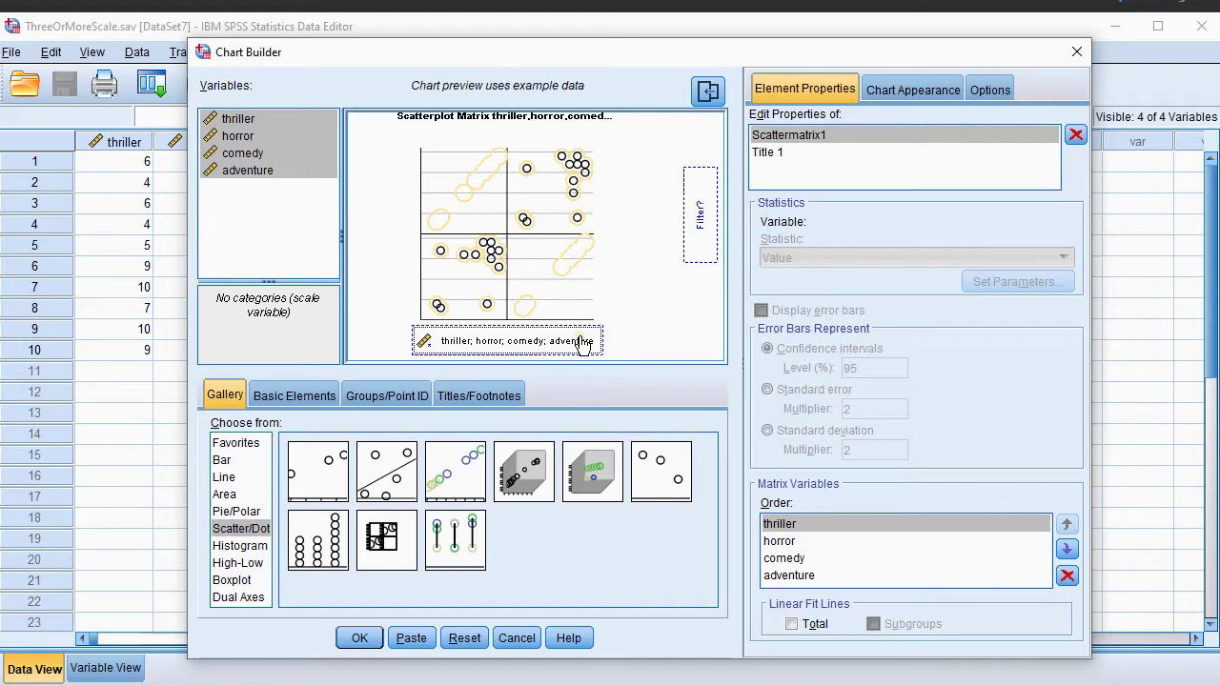
{"action": "left_click", "coordinate": [374, 642]}
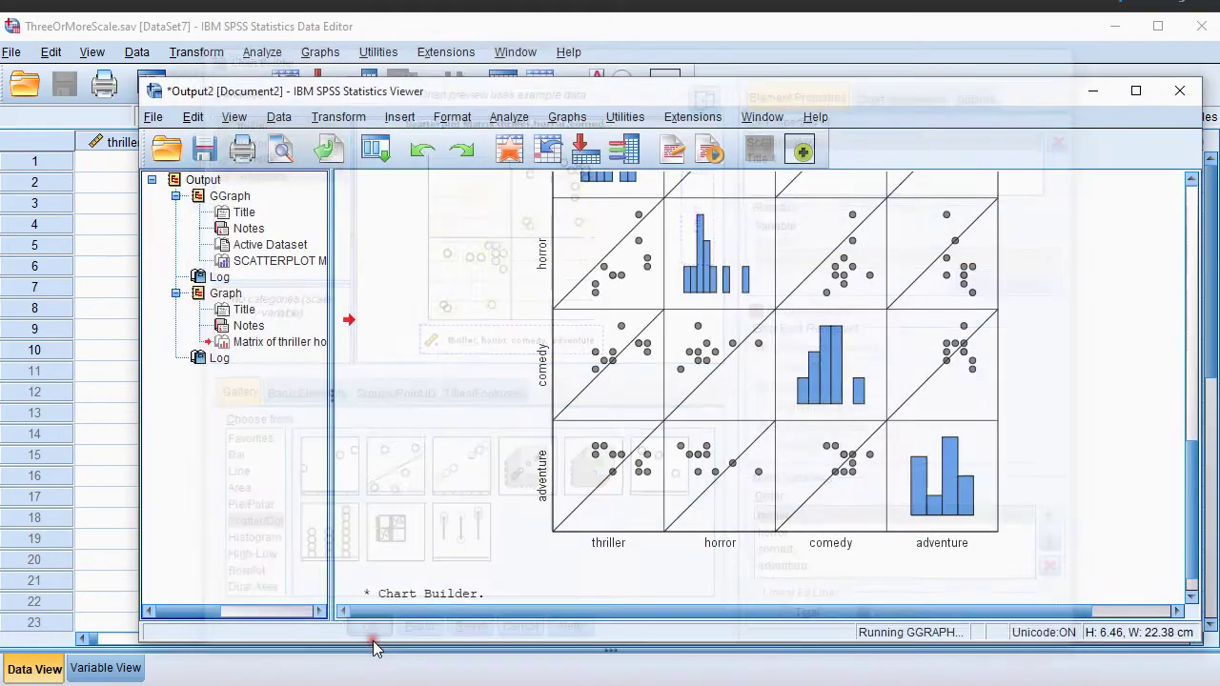
In the Chart Editor, add a reference line with equation y = x to every panel.
{"action": "scroll", "coordinate": [730, 418], "scroll_direction": "down", "scroll_amount": 6}
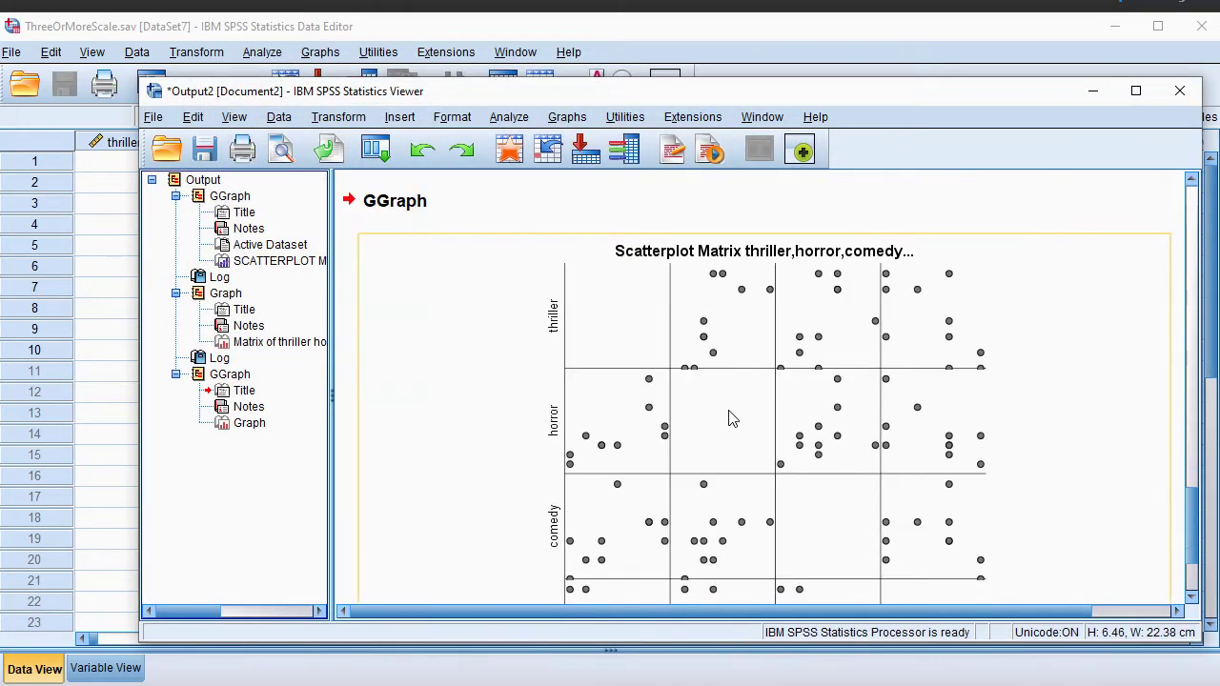
{"action": "double_click", "coordinate": [647, 364]}
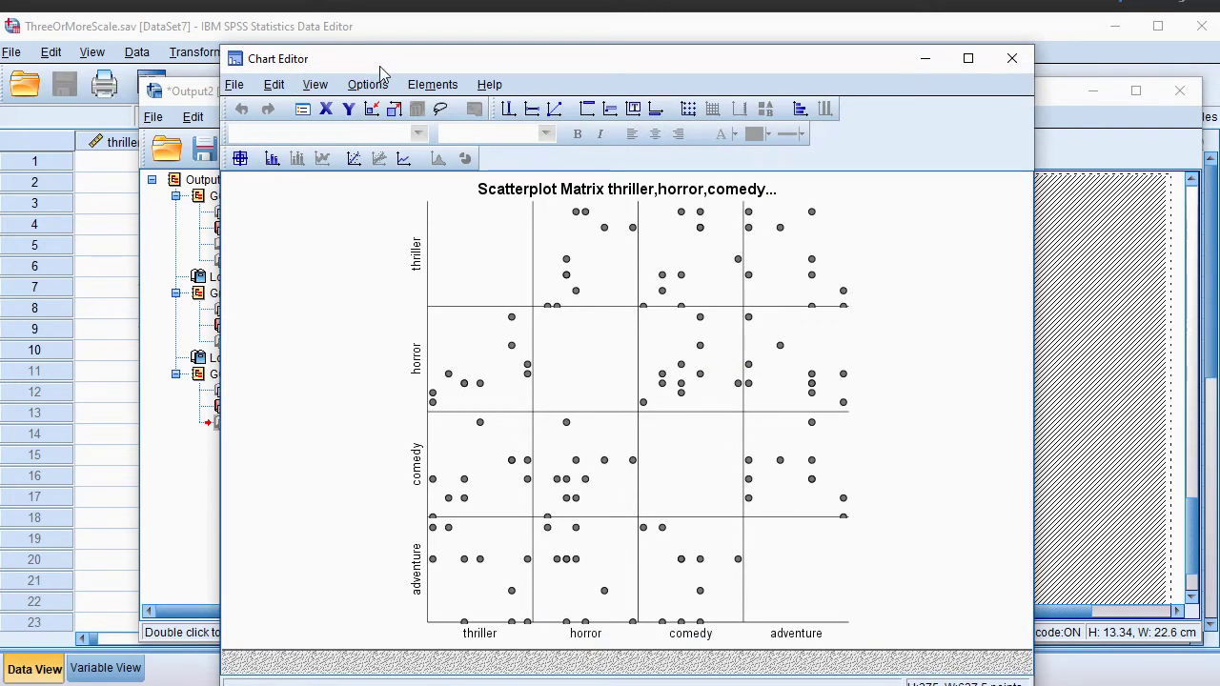
{"action": "left_click", "coordinate": [555, 111]}
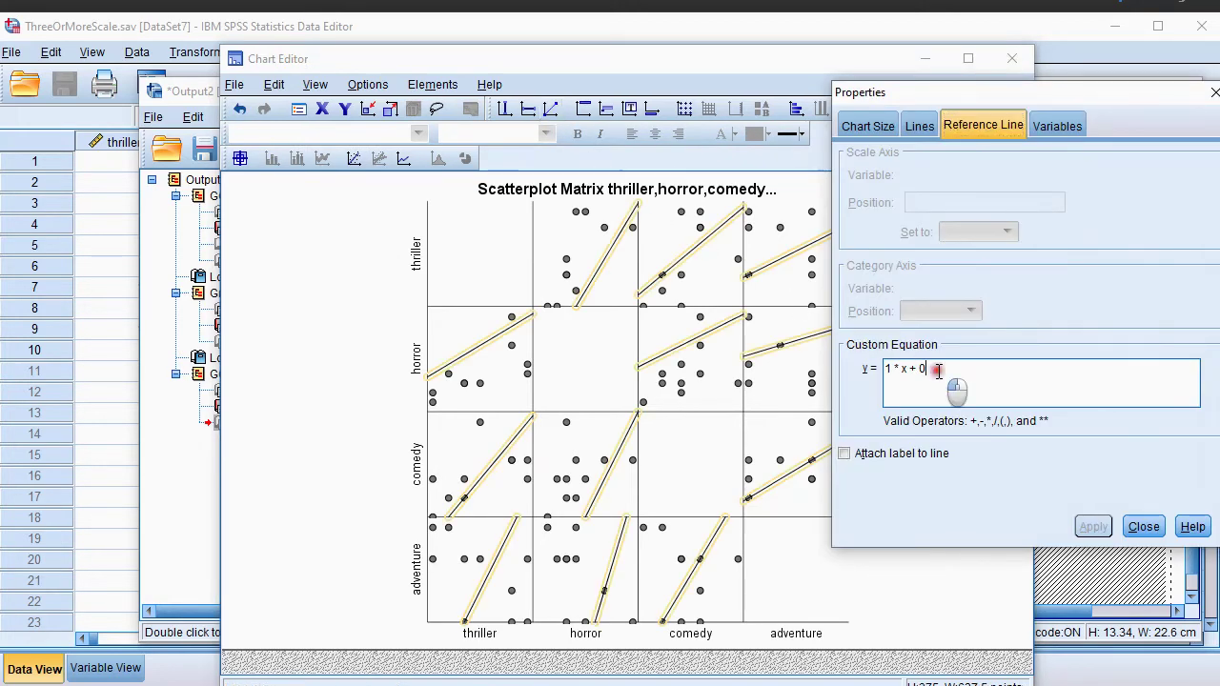
{"action": "left_click_drag", "start_coordinate": [950, 381], "coordinate": [875, 380]}
{"action": "type", "text": "x"}
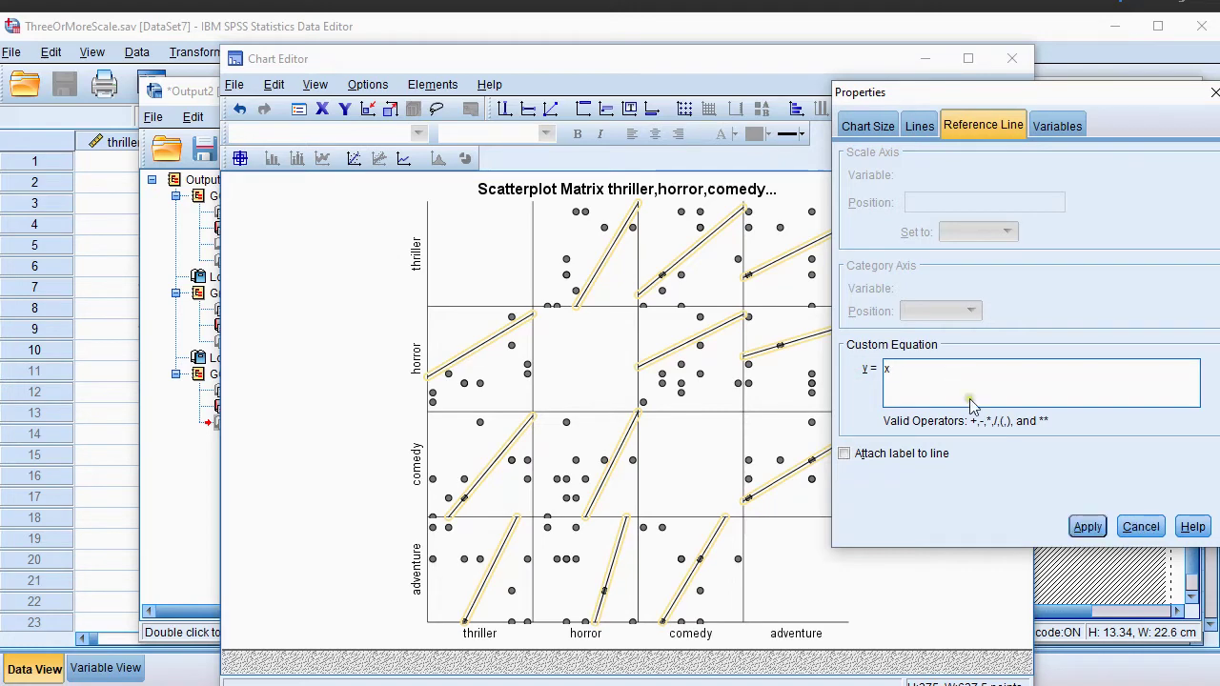
{"action": "left_click", "coordinate": [1087, 530]}
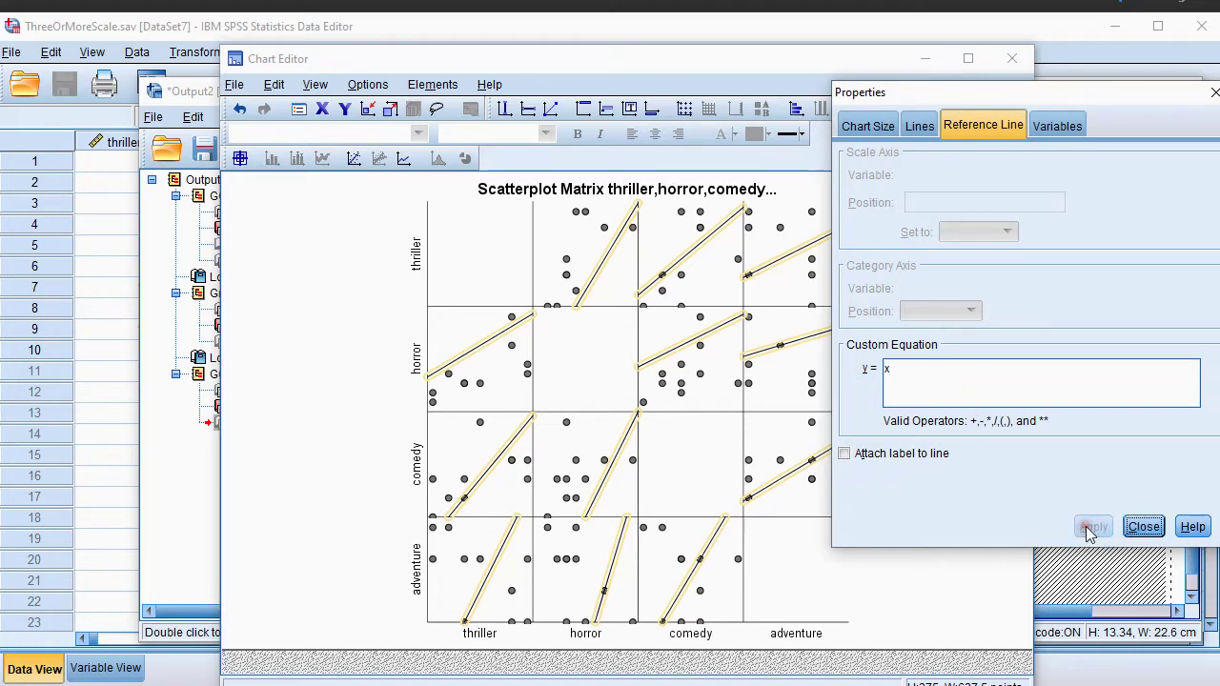
{"action": "left_click", "coordinate": [1143, 527]}
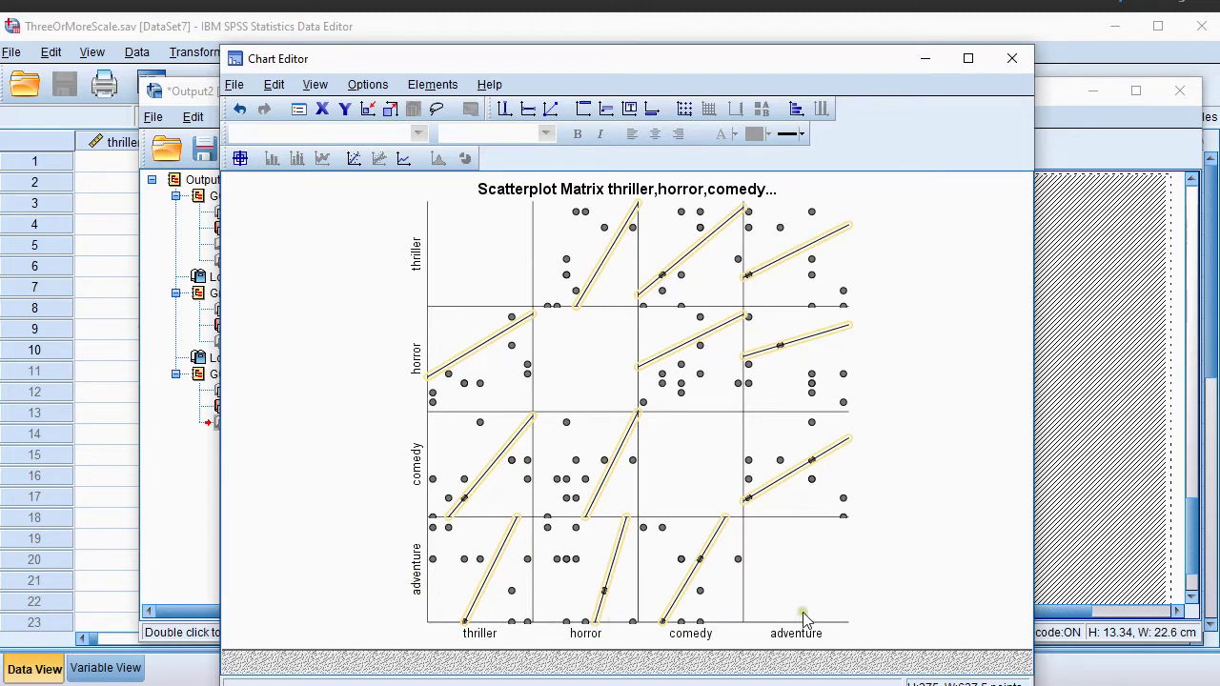
Set the vertical matrix axes to a fixed scale, minimum 1 and maximum 10.
{"action": "left_click", "coordinate": [417, 265]}
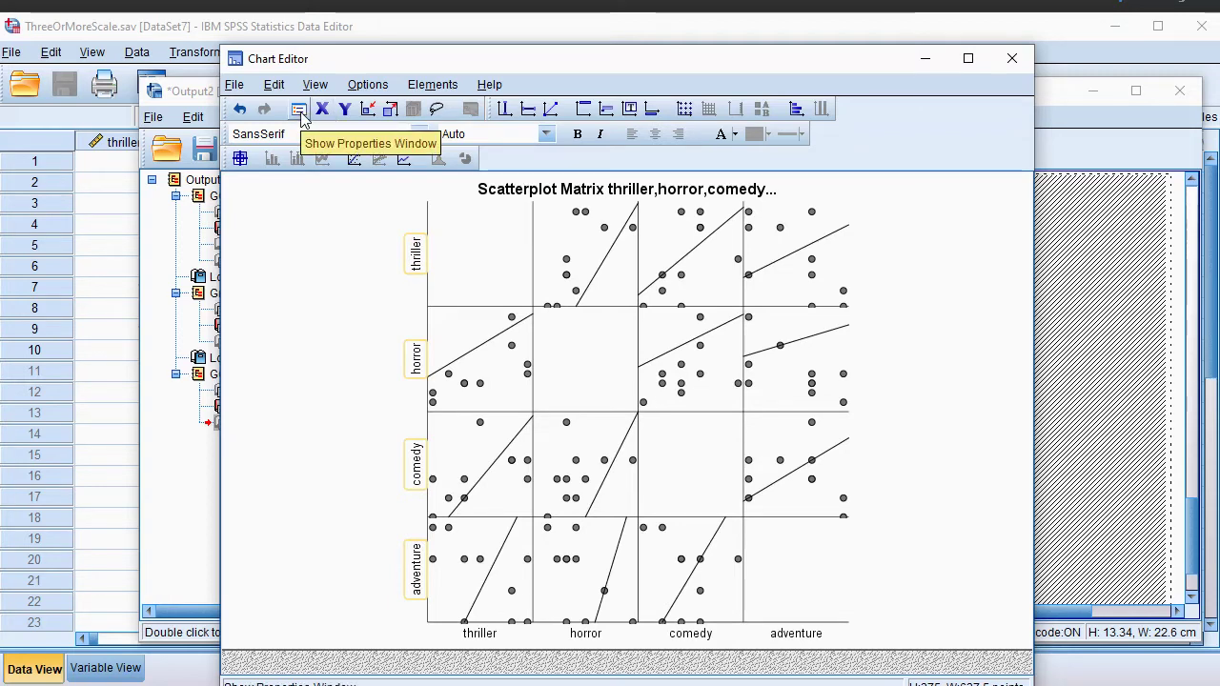
{"action": "left_click", "coordinate": [314, 85]}
{"action": "mouse_move", "coordinate": [273, 85]}
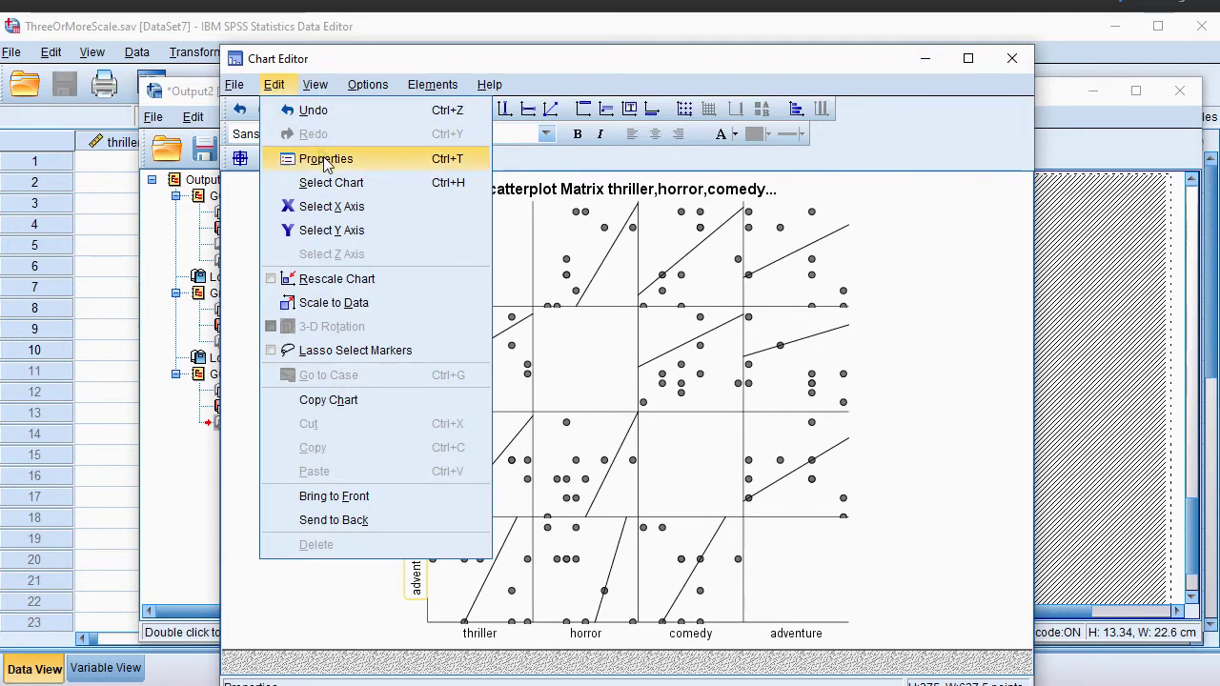
{"action": "left_click", "coordinate": [463, 162]}
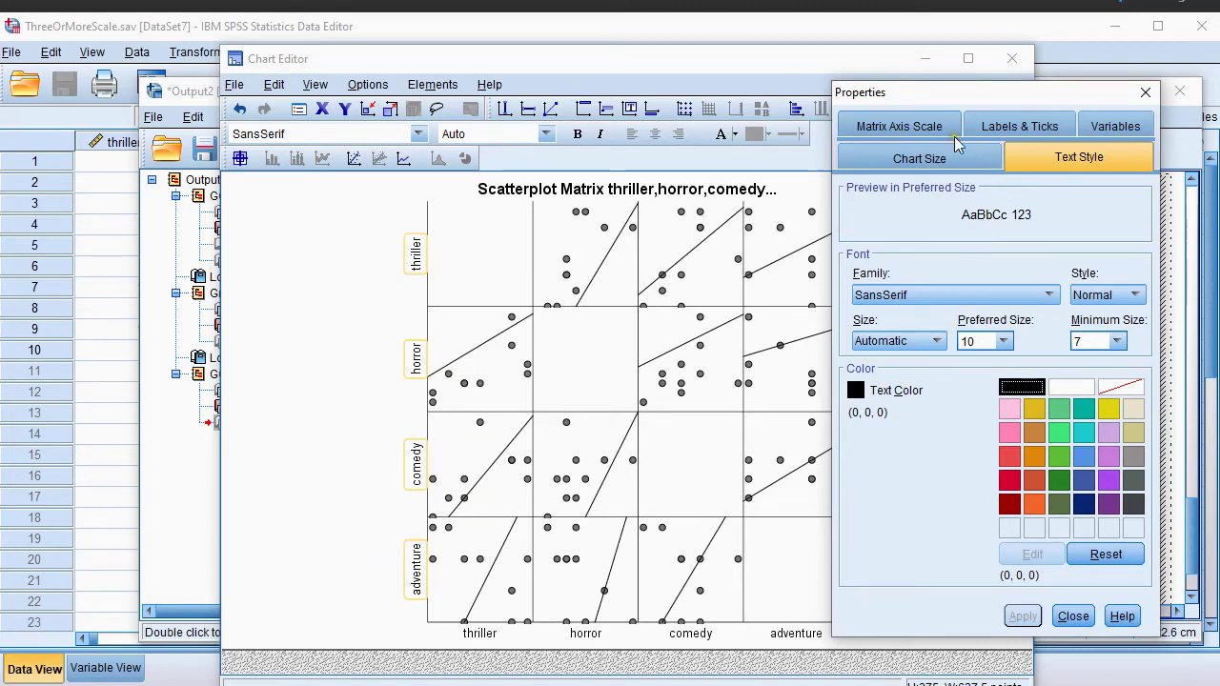
{"action": "left_click", "coordinate": [910, 132]}
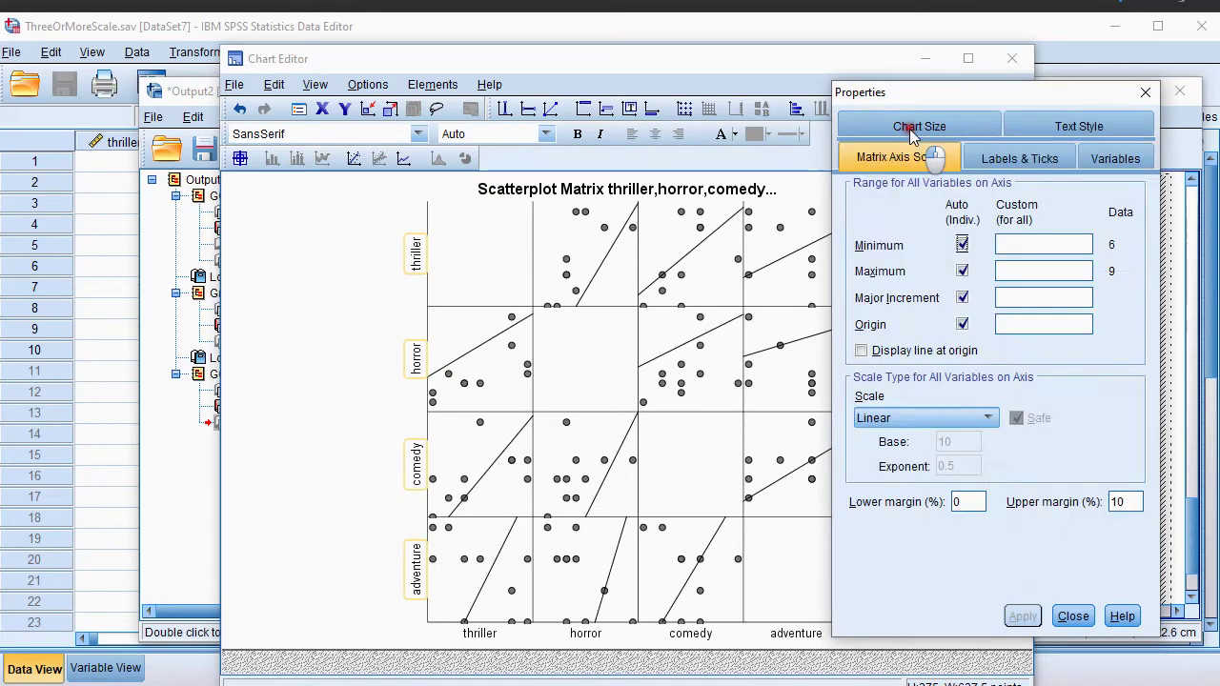
{"action": "left_click", "coordinate": [961, 245]}
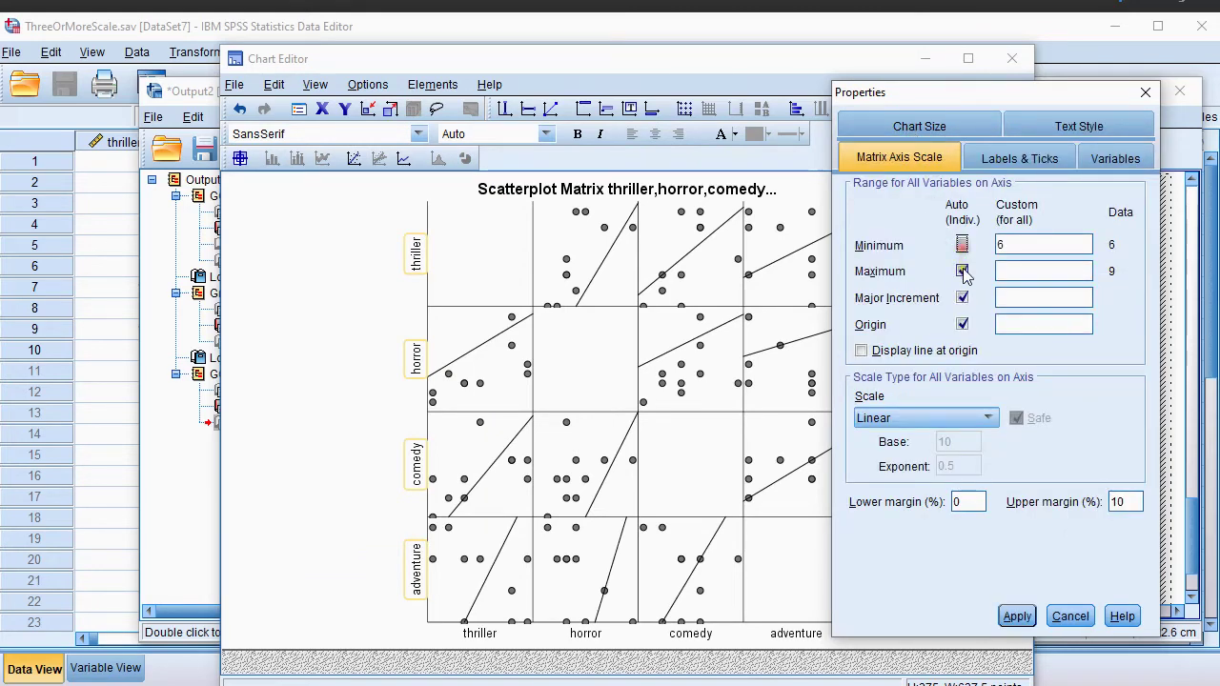
{"action": "left_click", "coordinate": [962, 271]}
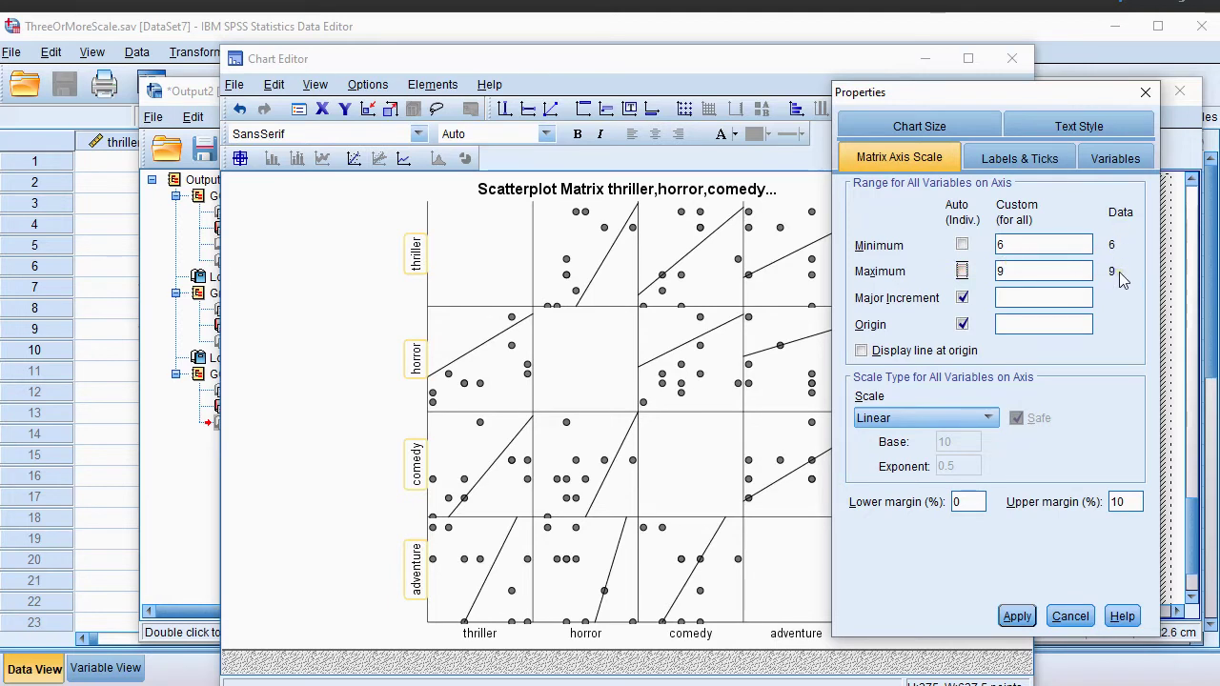
{"action": "double_click", "coordinate": [1001, 245]}
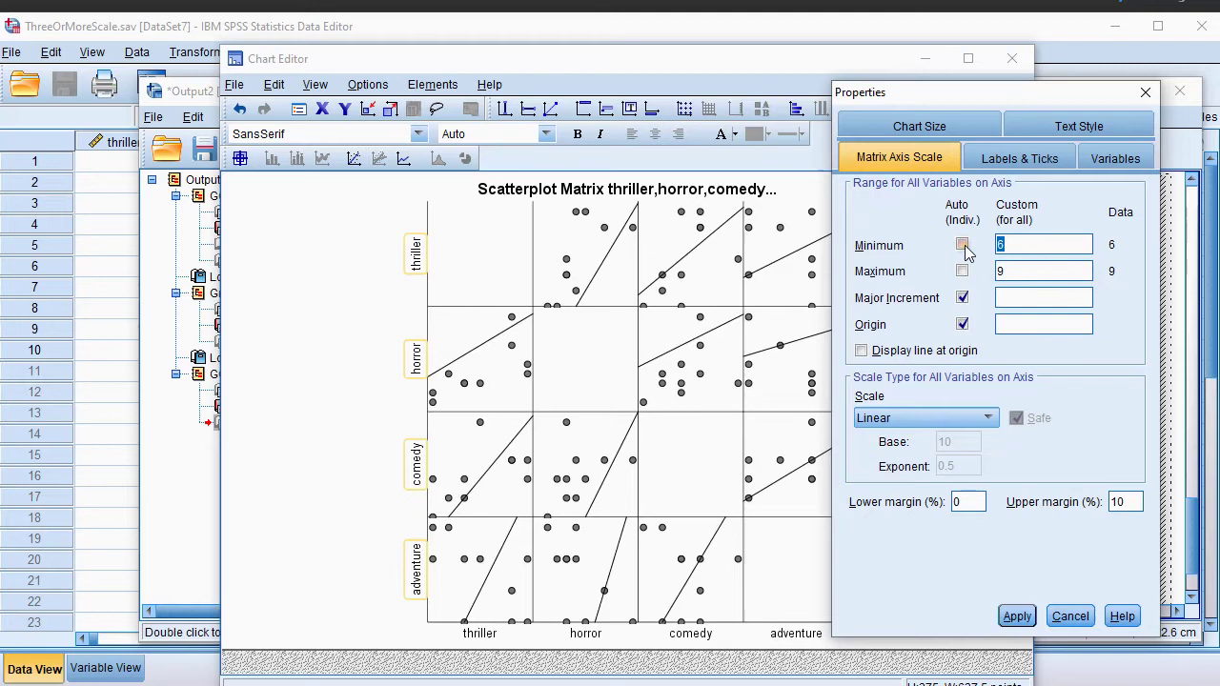
{"action": "double_click", "coordinate": [1012, 271]}
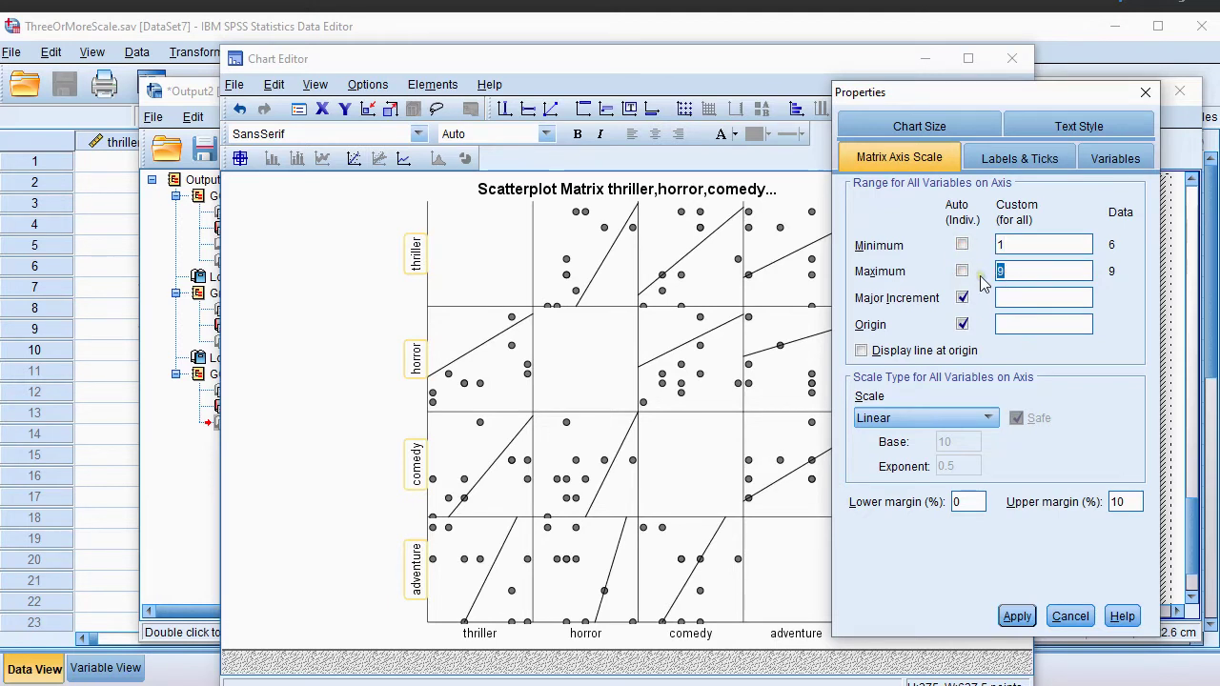
{"action": "type", "text": "10"}
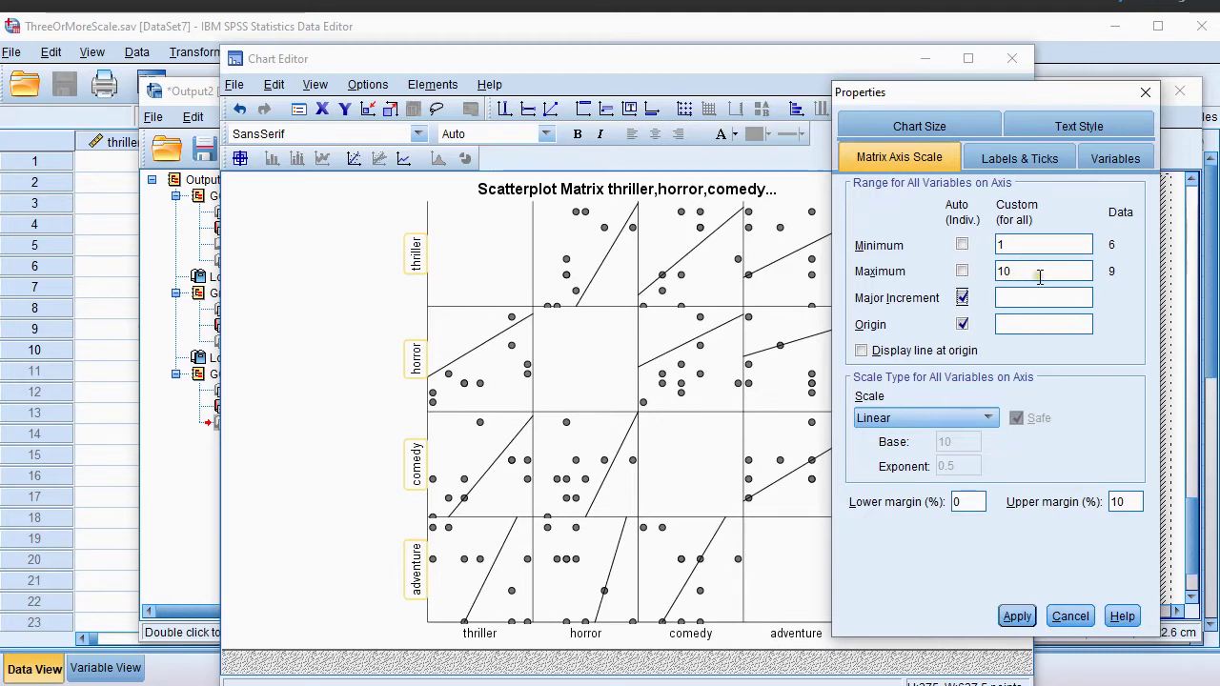
{"action": "left_click", "coordinate": [1016, 616]}
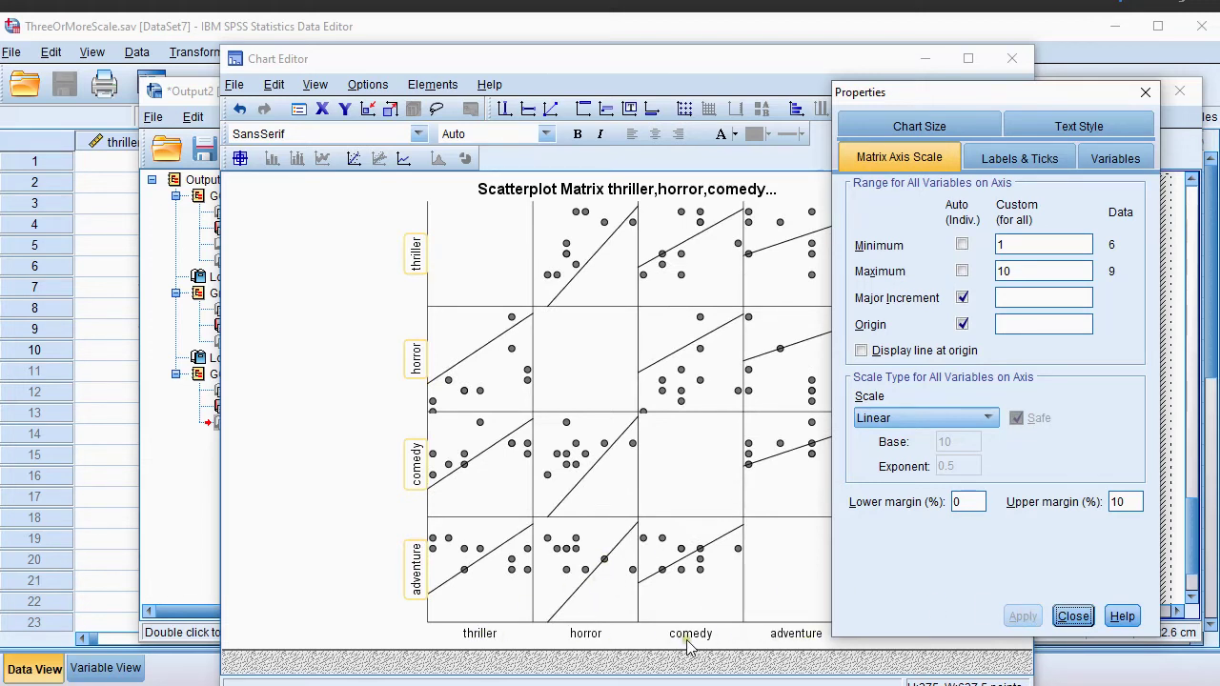
Fix the horizontal matrix axes to minimum 1 and maximum 10, then close properties.
{"action": "left_click", "coordinate": [482, 639]}
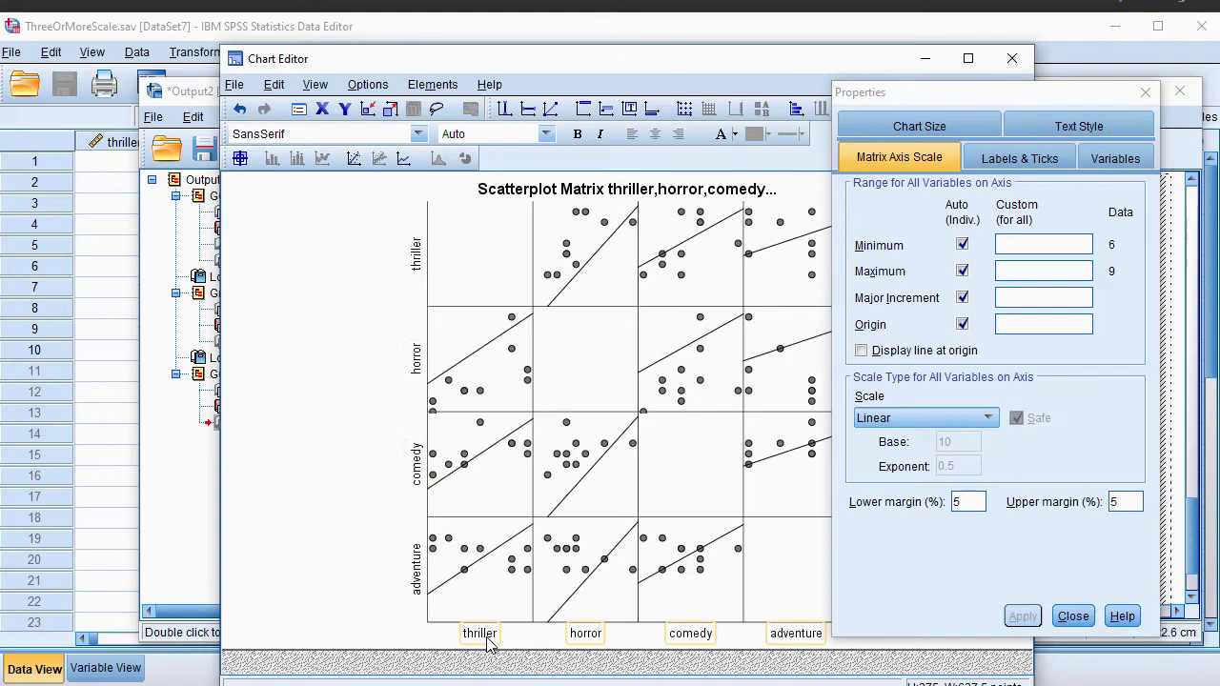
{"action": "left_click", "coordinate": [962, 245]}
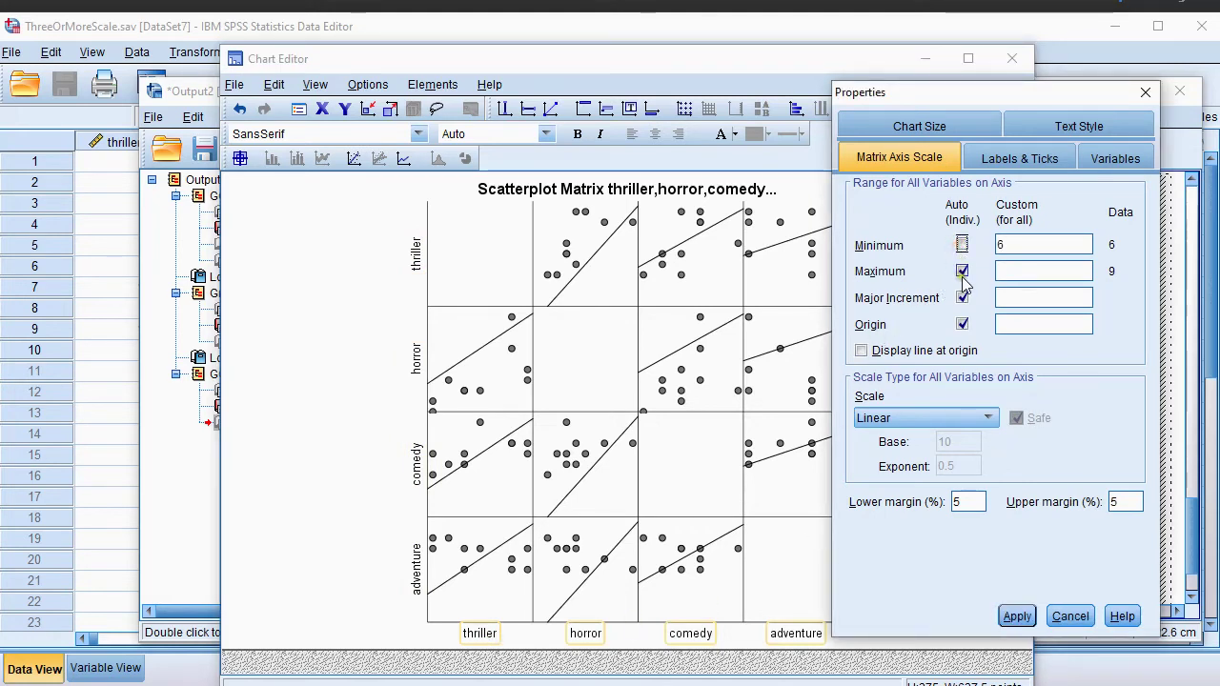
{"action": "left_click", "coordinate": [962, 271]}
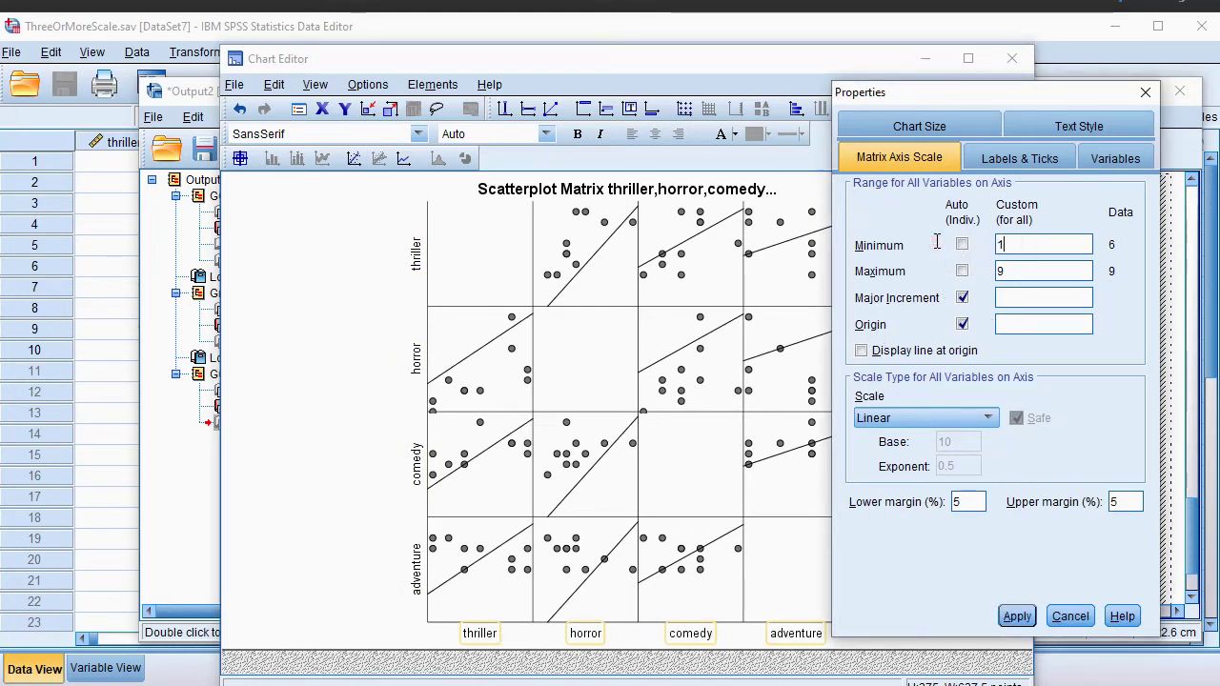
{"action": "left_click_drag", "start_coordinate": [1009, 271], "coordinate": [962, 273]}
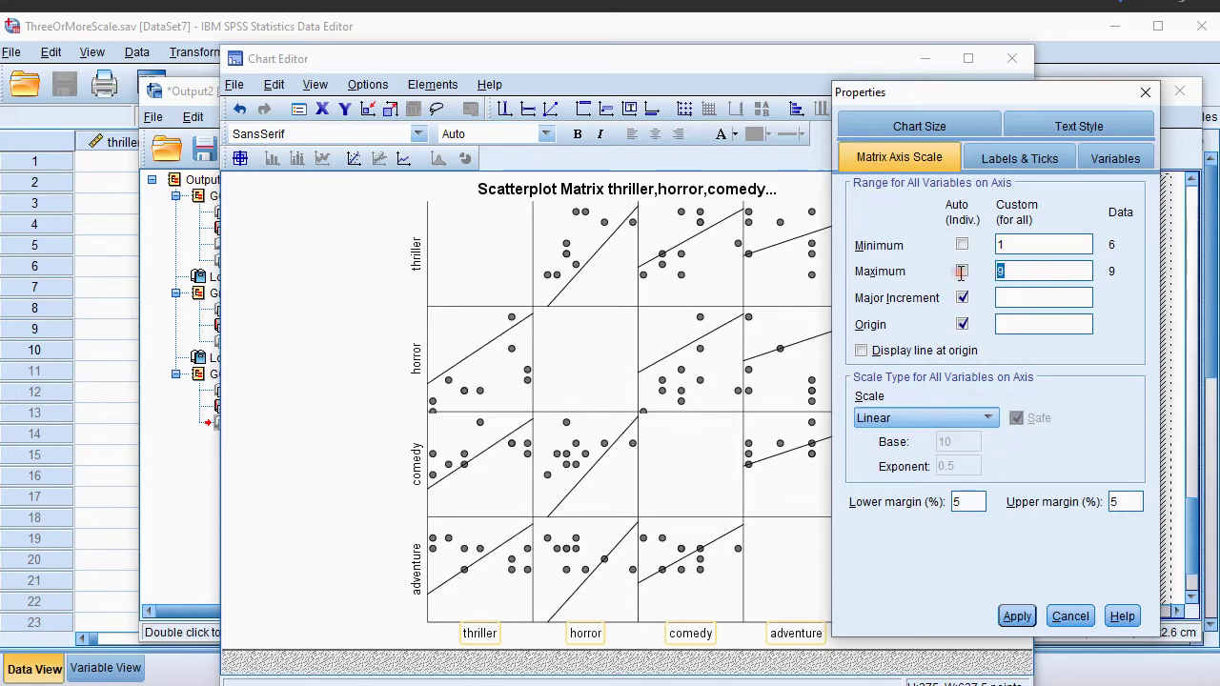
{"action": "type", "text": "10"}
{"action": "left_click", "coordinate": [1015, 616]}
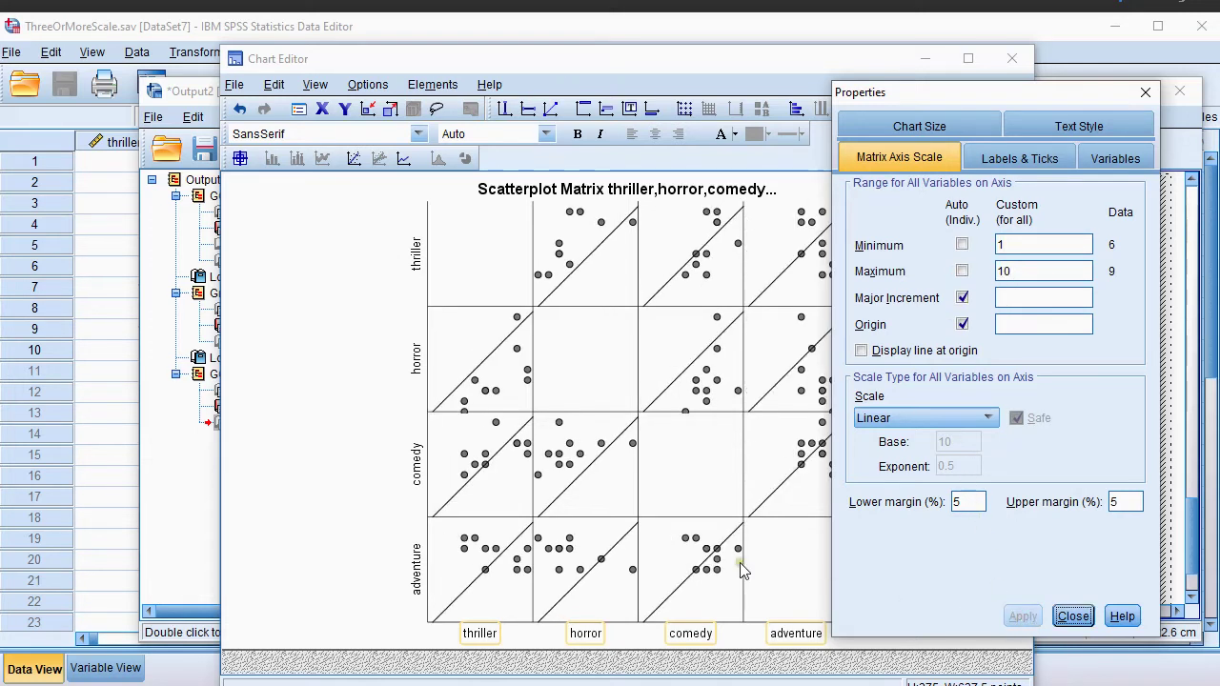
{"action": "left_click", "coordinate": [1074, 617]}
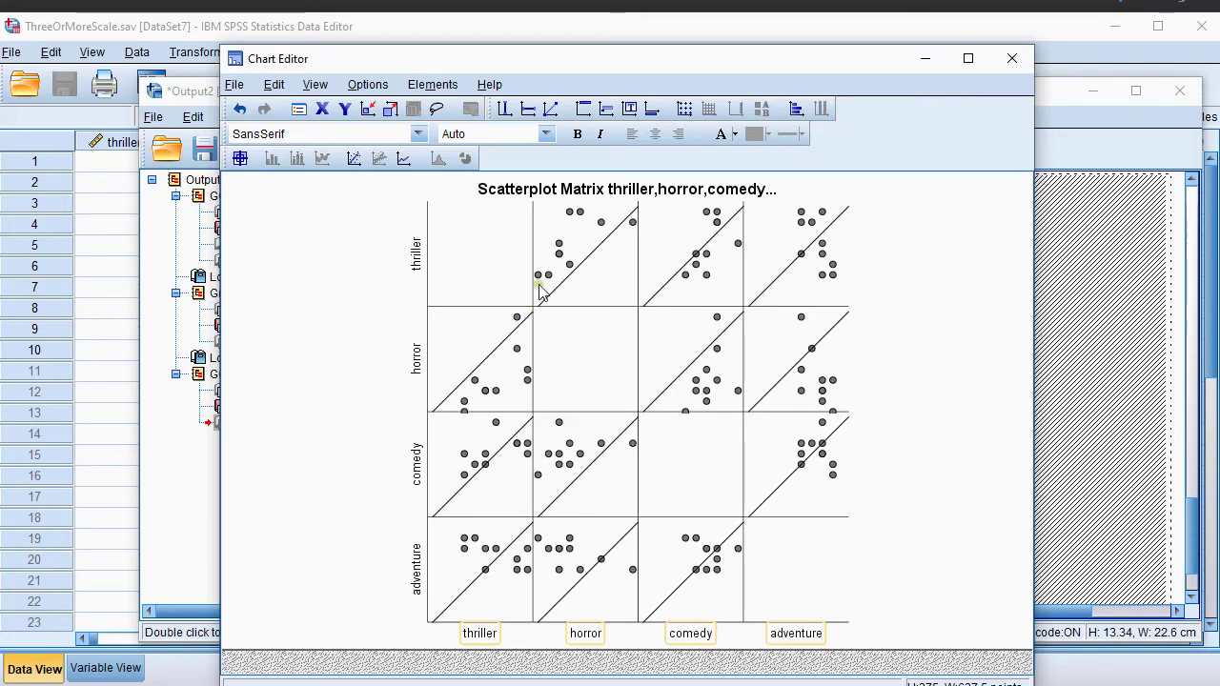
Show Histogram charts in the diagonal cells and close the Chart Editor.
{"action": "left_click", "coordinate": [367, 85]}
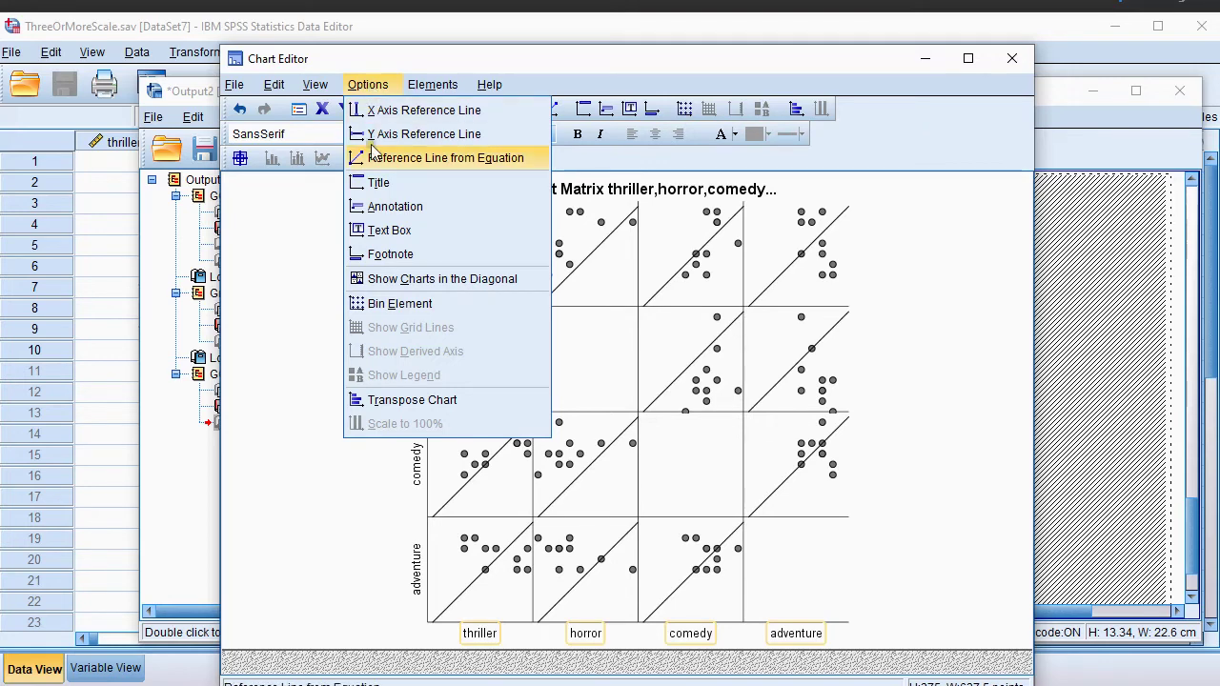
{"action": "left_click", "coordinate": [431, 281]}
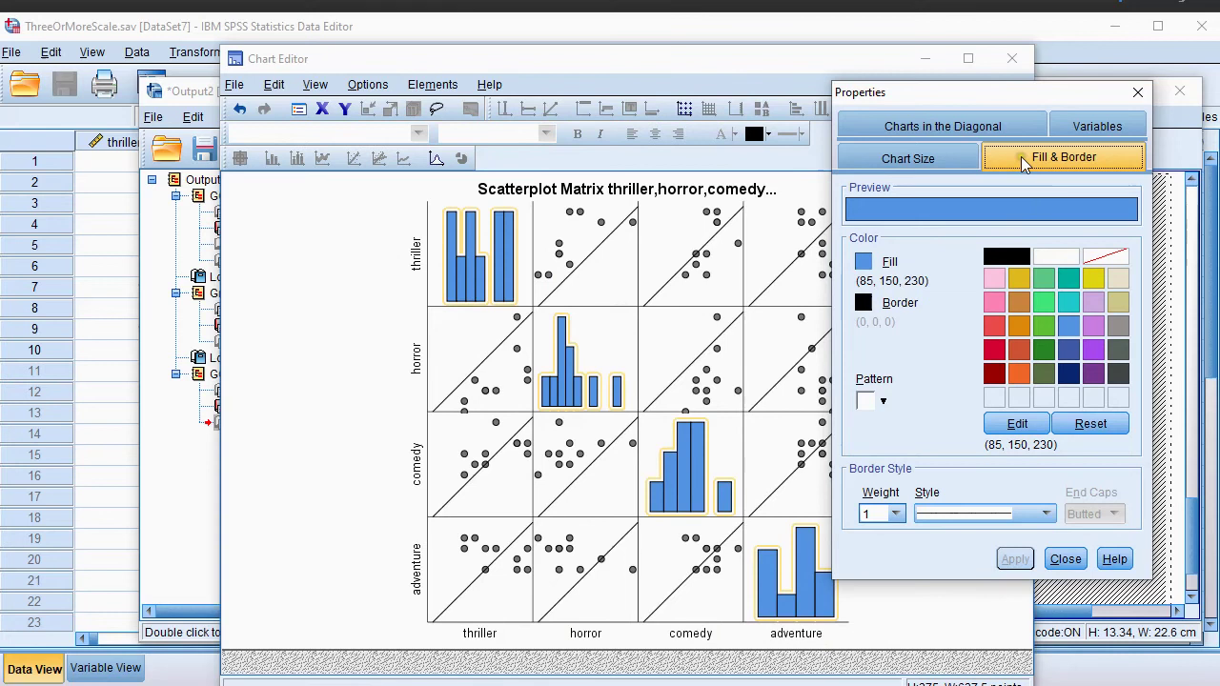
{"action": "left_click", "coordinate": [938, 126]}
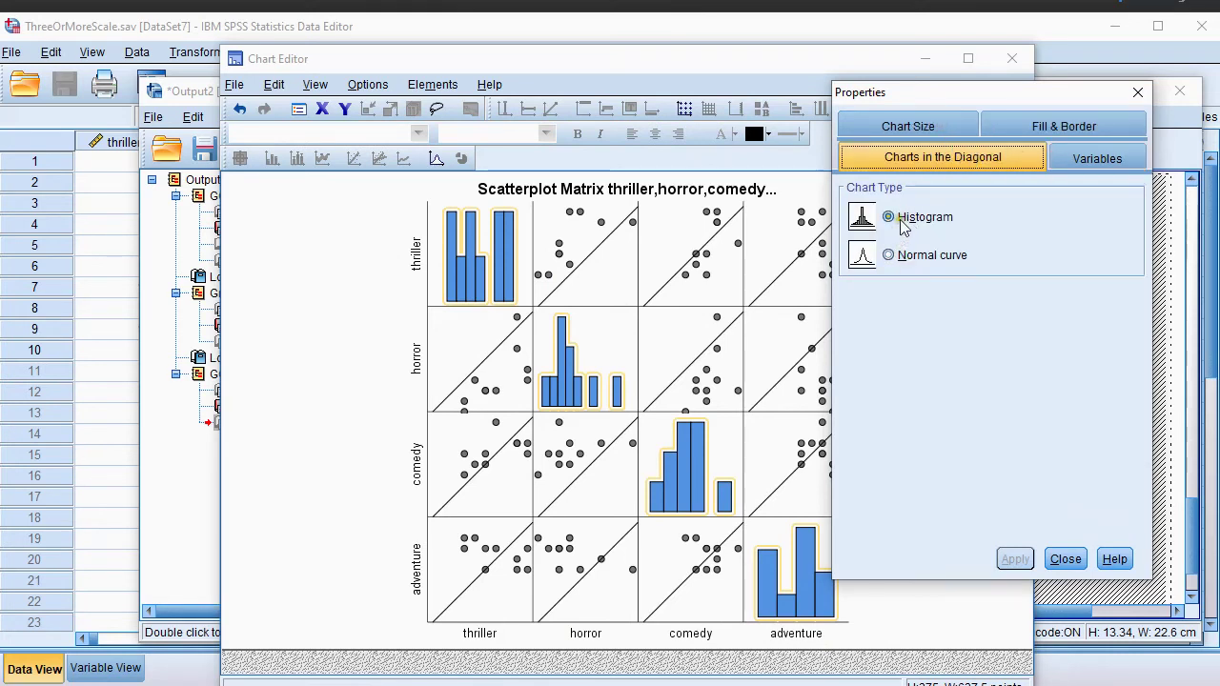
{"action": "left_click", "coordinate": [1056, 560]}
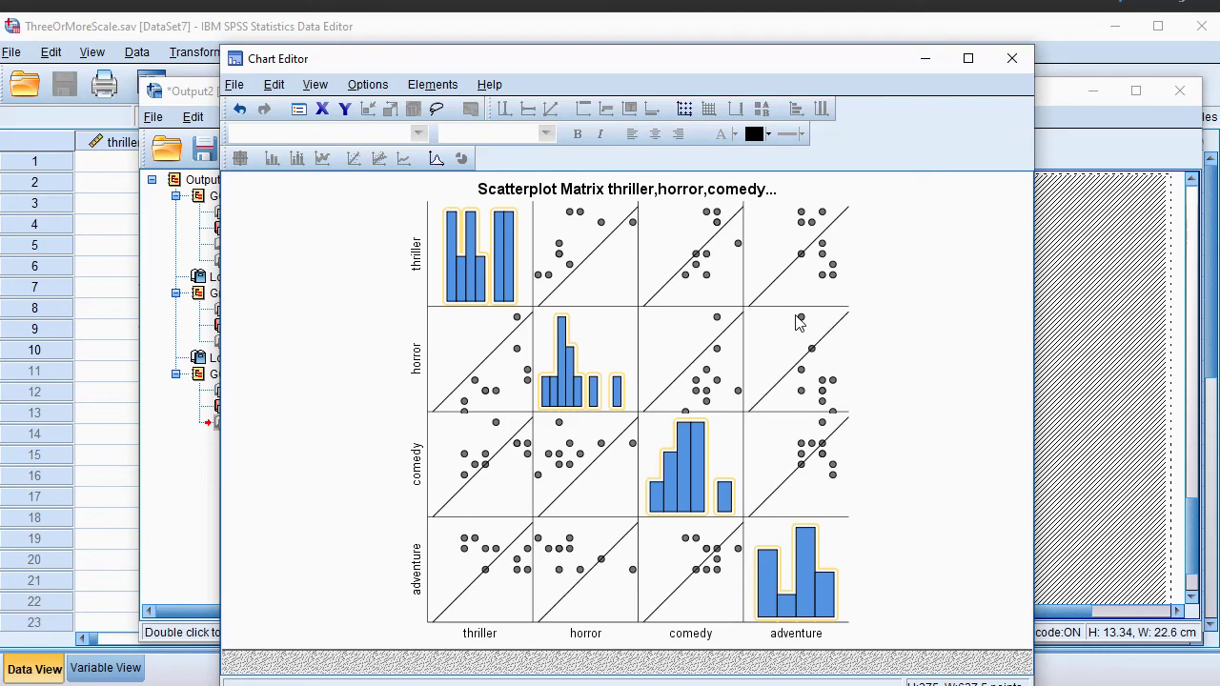
{"action": "left_click", "coordinate": [1013, 59]}
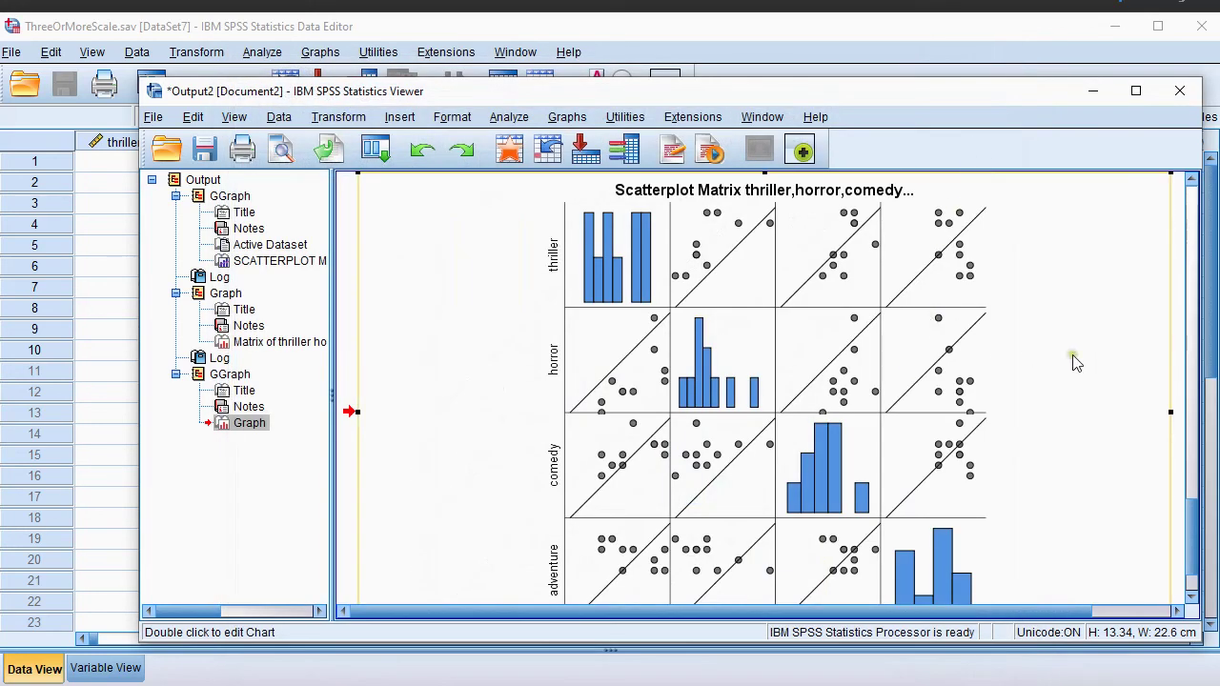